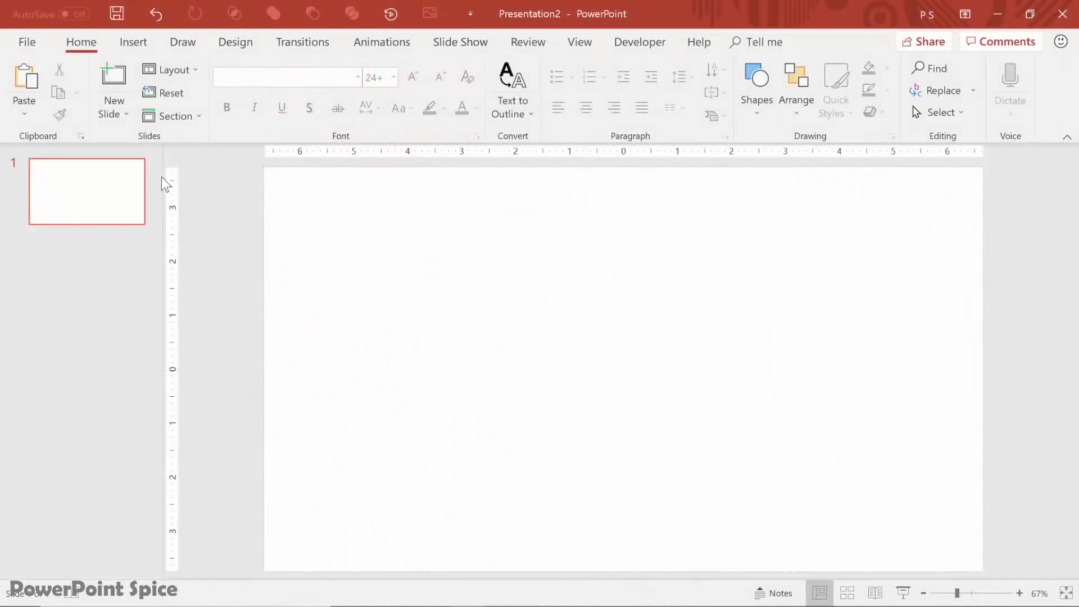
# Pick the shark from the online 3D Models 'All Animated Models' collection for insertion
pyautogui.click(133, 42)
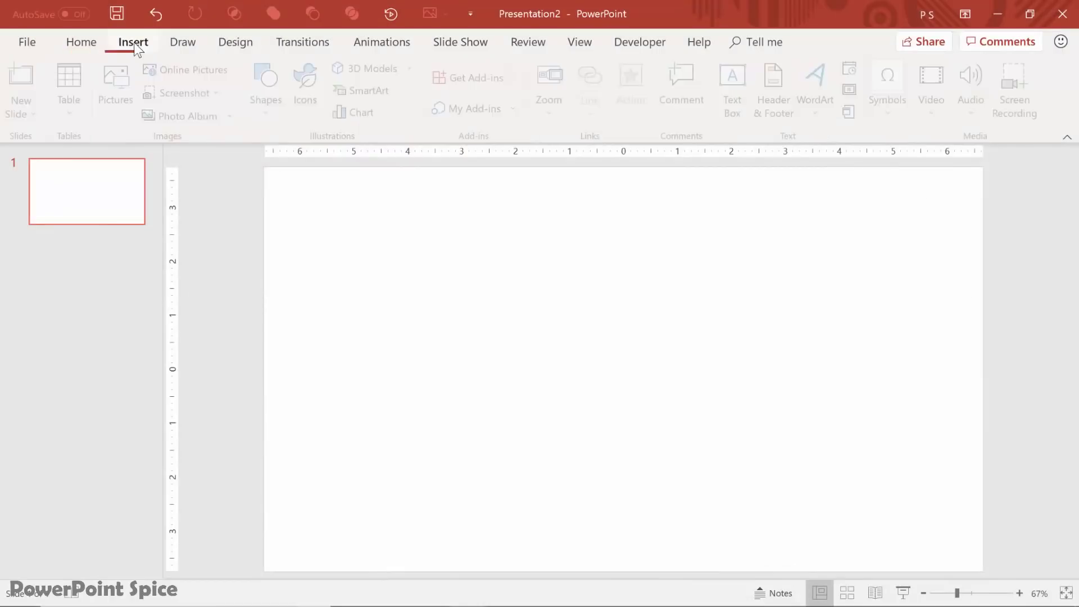
pyautogui.click(413, 70)
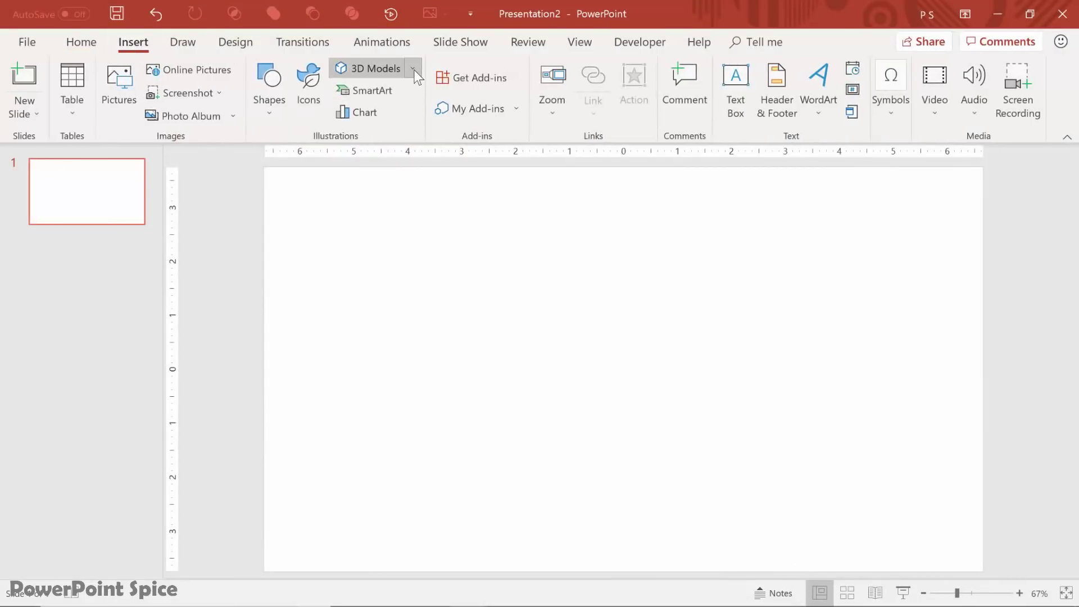
pyautogui.click(389, 107)
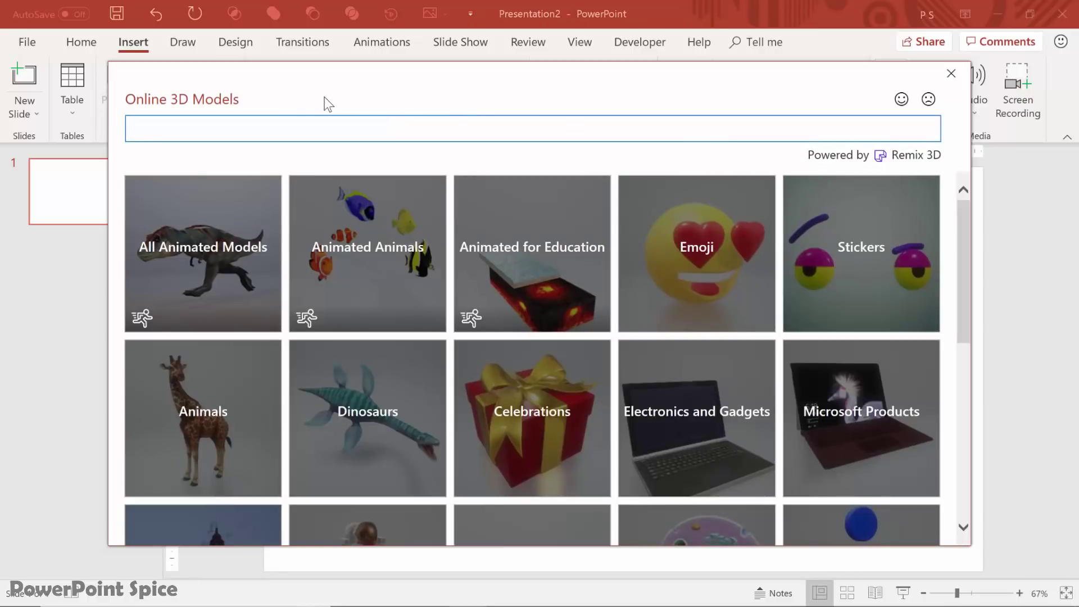
pyautogui.click(222, 253)
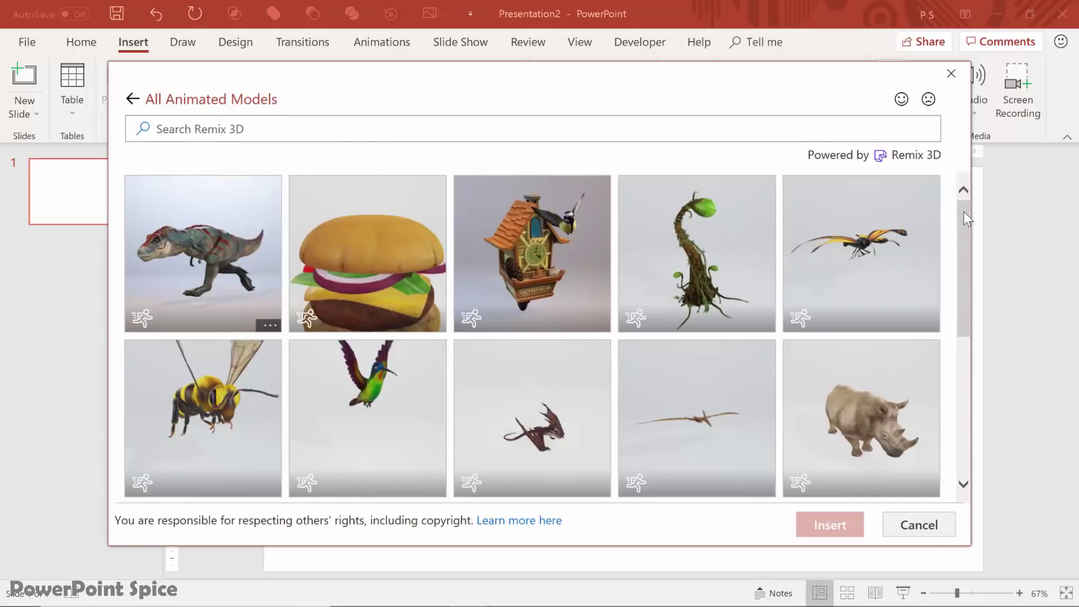
pyautogui.moveTo(965, 218); pyautogui.dragTo(946, 416)
pyautogui.click(215, 267)
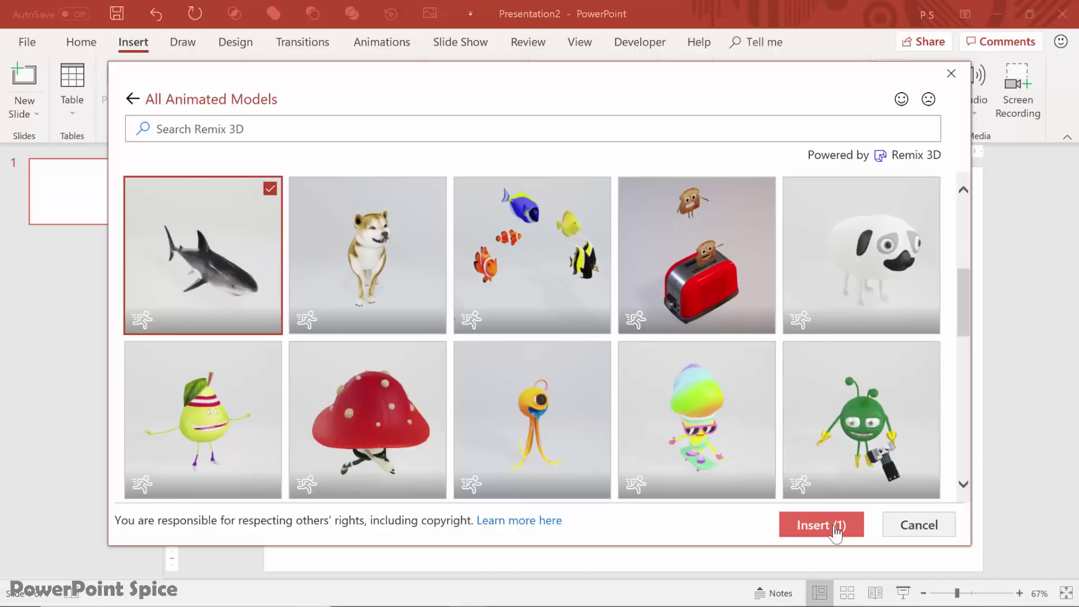
# Insert the chosen shark 3D model onto the slide
pyautogui.click(836, 532)
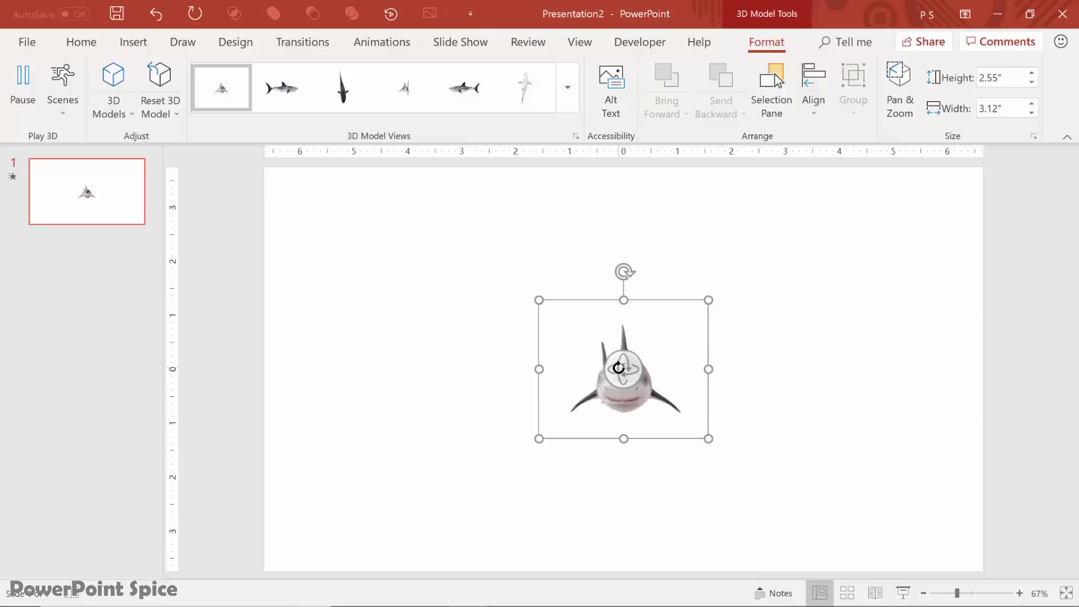
pyautogui.press('Escape')
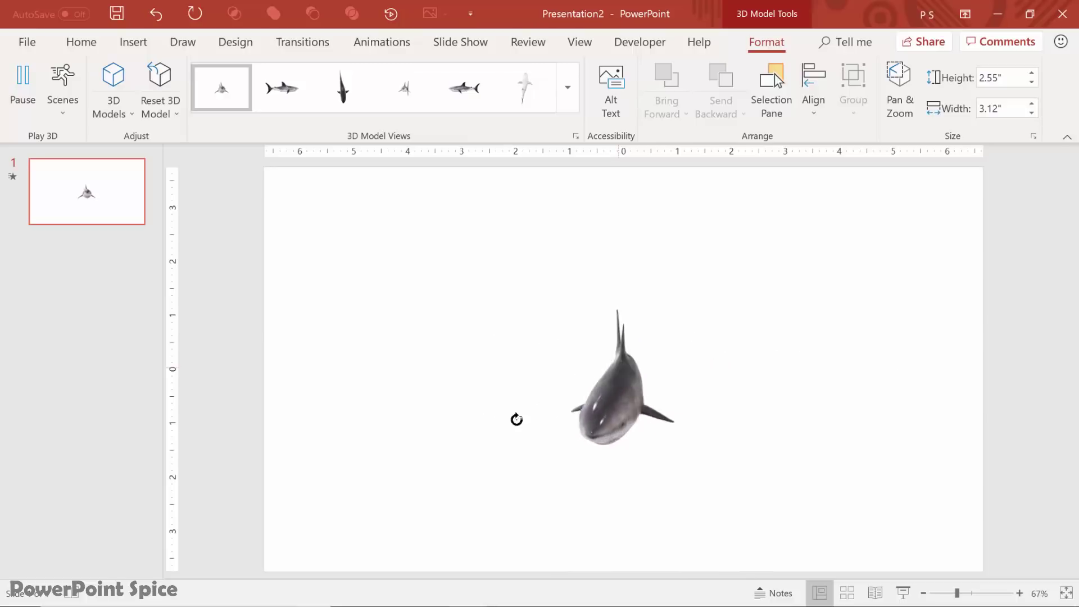
pyautogui.click(696, 390)
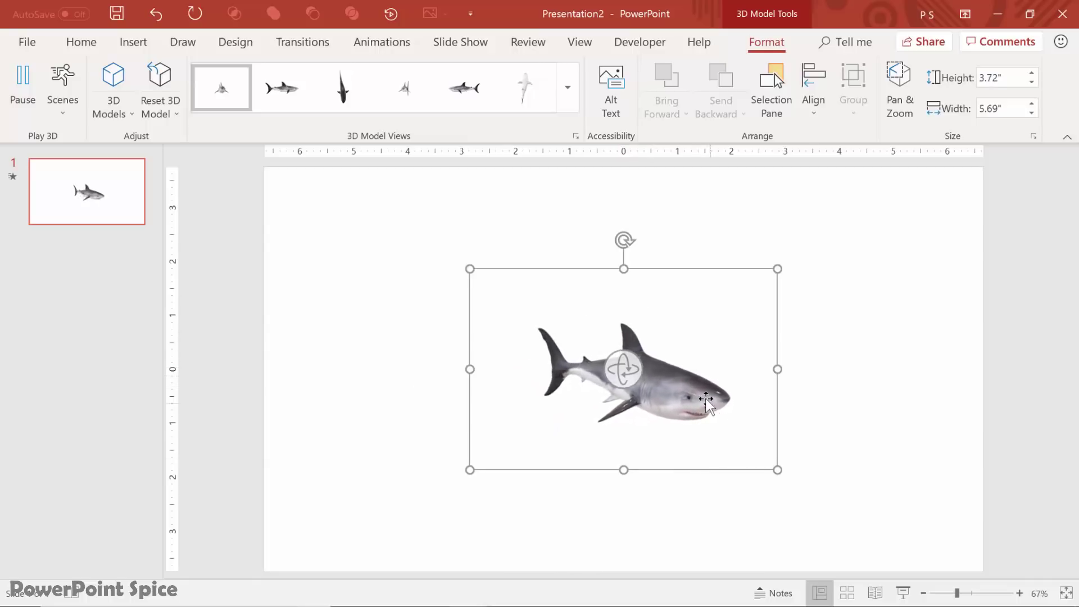
pyautogui.press('Escape')
# Move the shark up and left, then rotate it into a side-on profile facing right
pyautogui.moveTo(604, 365); pyautogui.dragTo(516, 337)
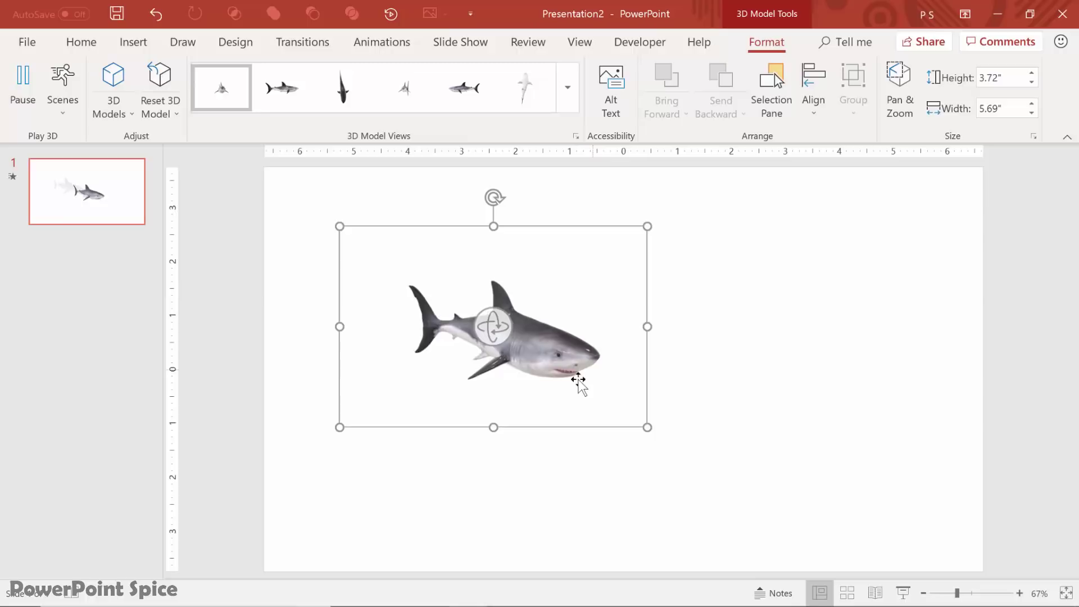
pyautogui.press('Escape')
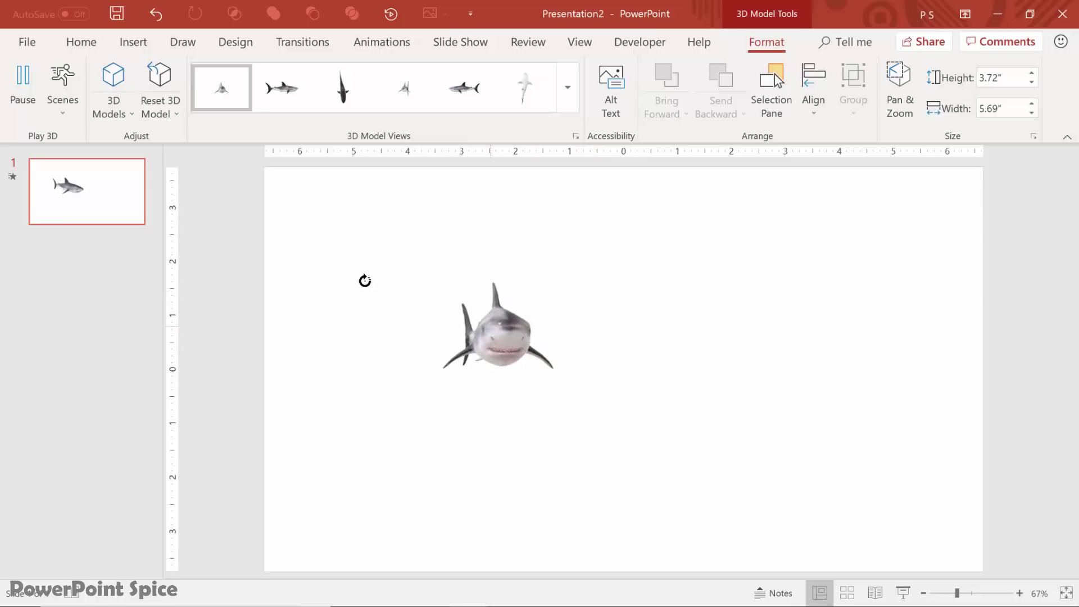
pyautogui.click(493, 325)
pyautogui.moveTo(494, 326); pyautogui.dragTo(790, 342)
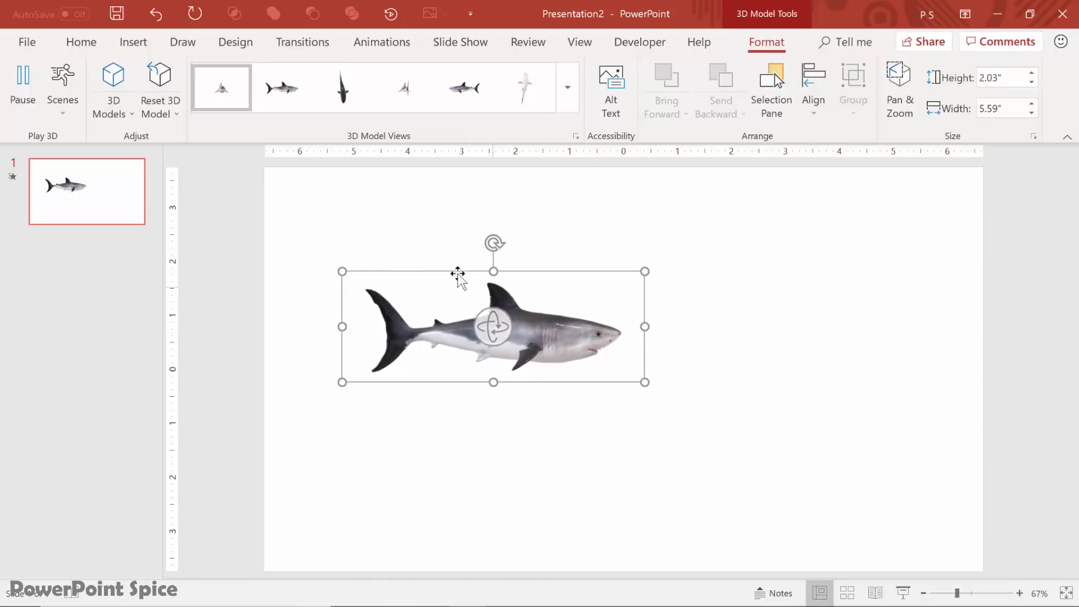
pyautogui.click(62, 105)
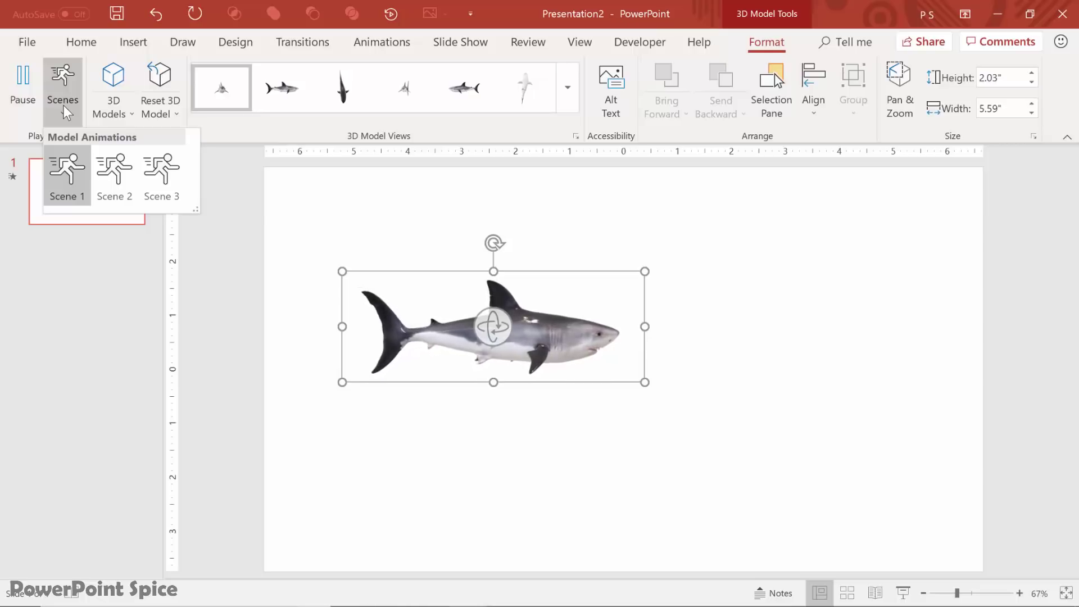
# Angle the shark toward the viewer and switch it to the Scene 2 animation
pyautogui.click(67, 172)
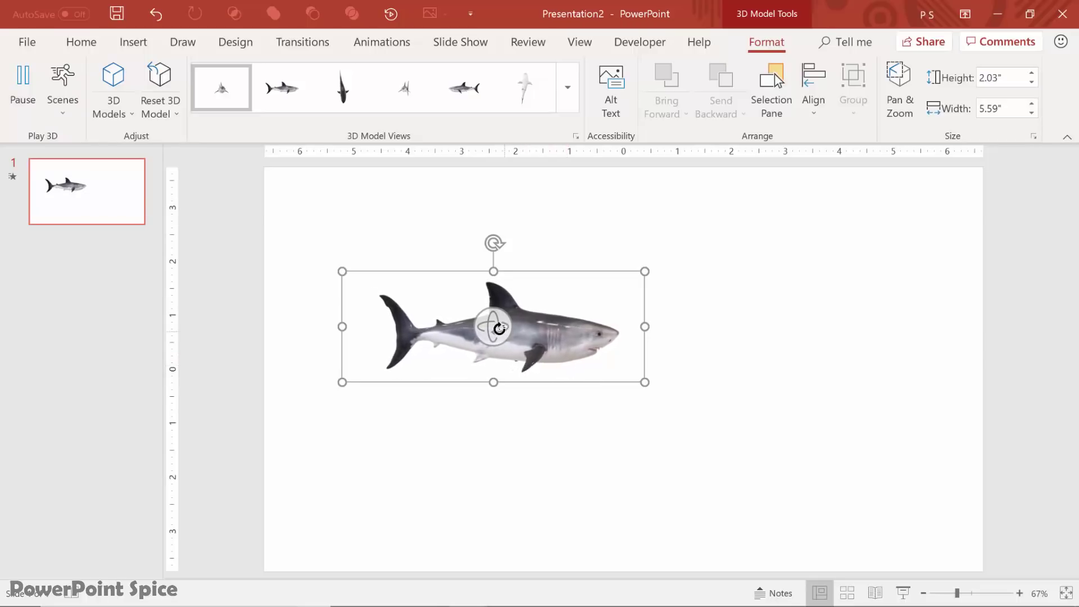
pyautogui.moveTo(492, 326); pyautogui.dragTo(562, 386)
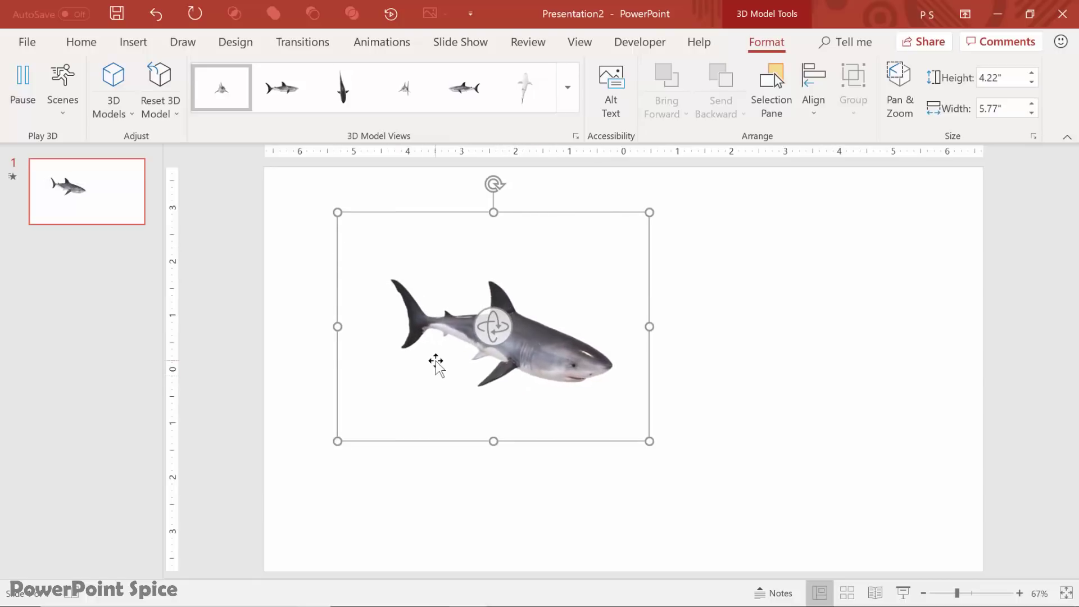
pyautogui.click(62, 111)
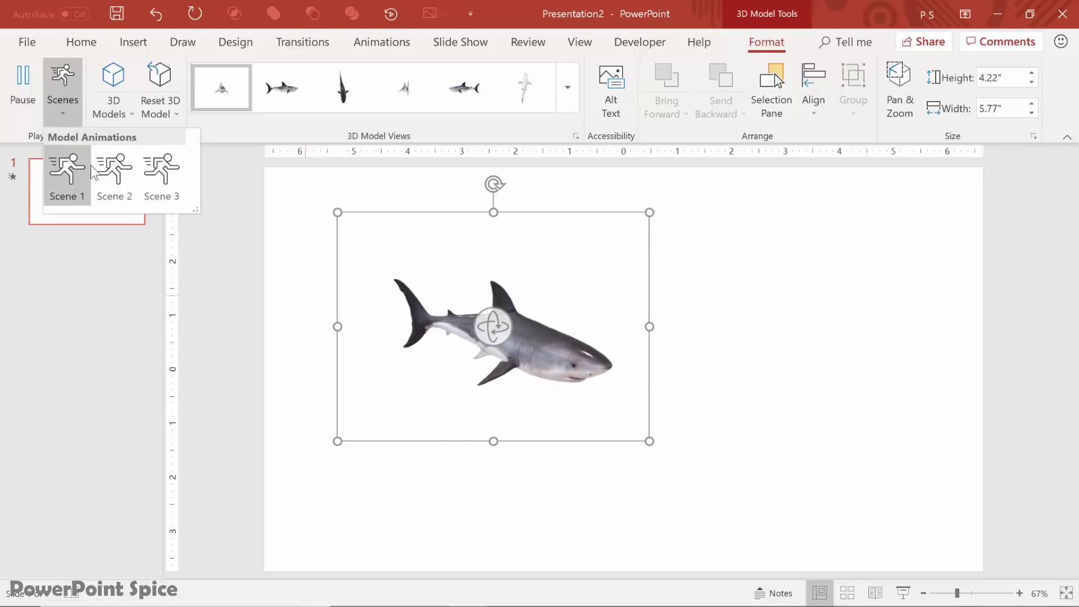
pyautogui.click(114, 180)
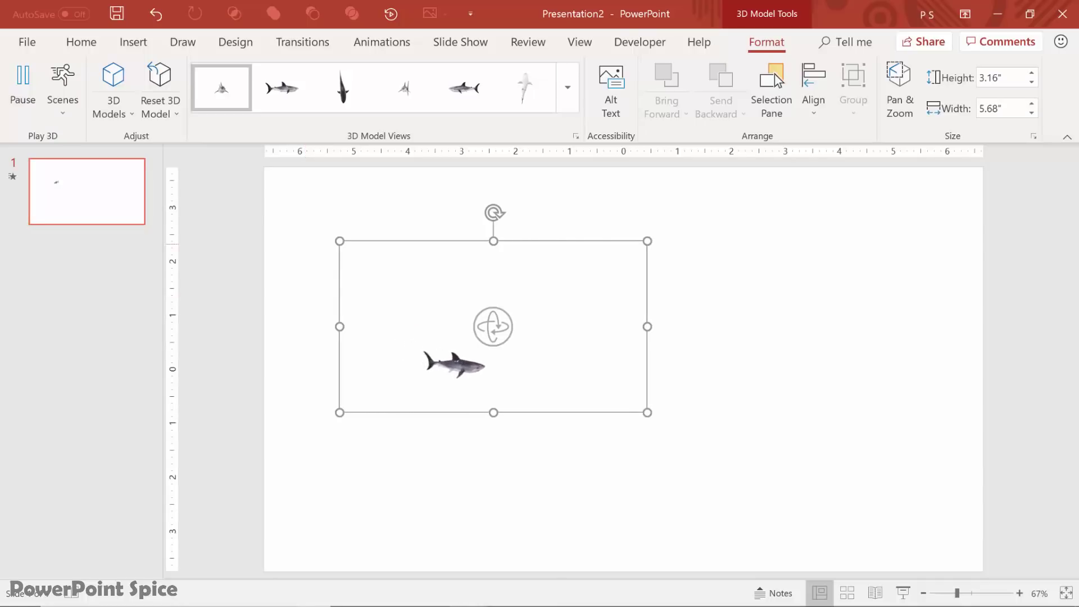
pyautogui.press('Escape')
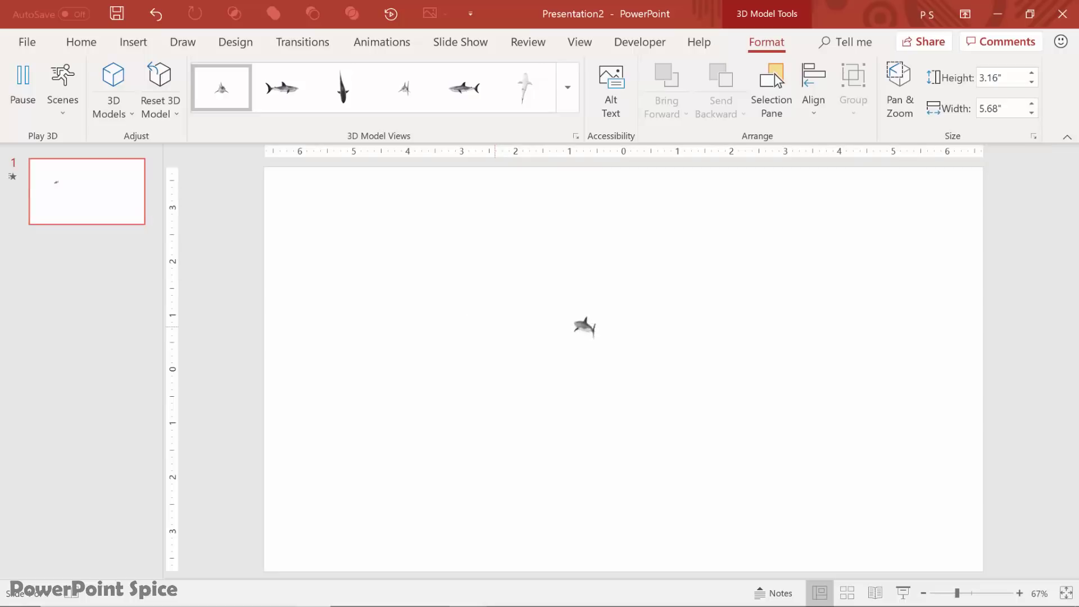
# Try the Scene 3 animation, then undo the last change with Ctrl+Z
pyautogui.click(65, 110)
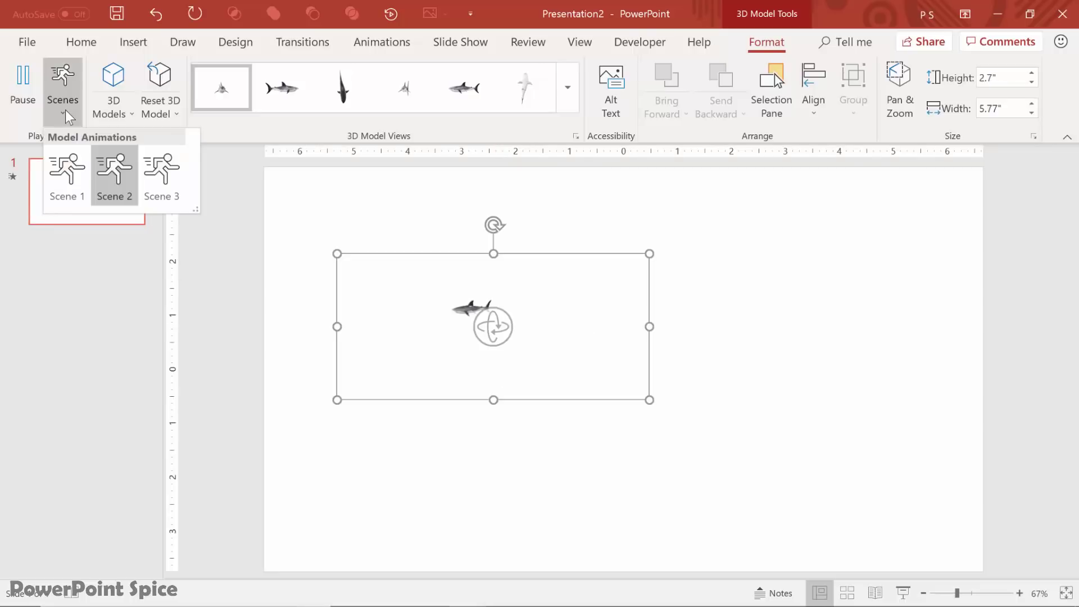
pyautogui.click(166, 169)
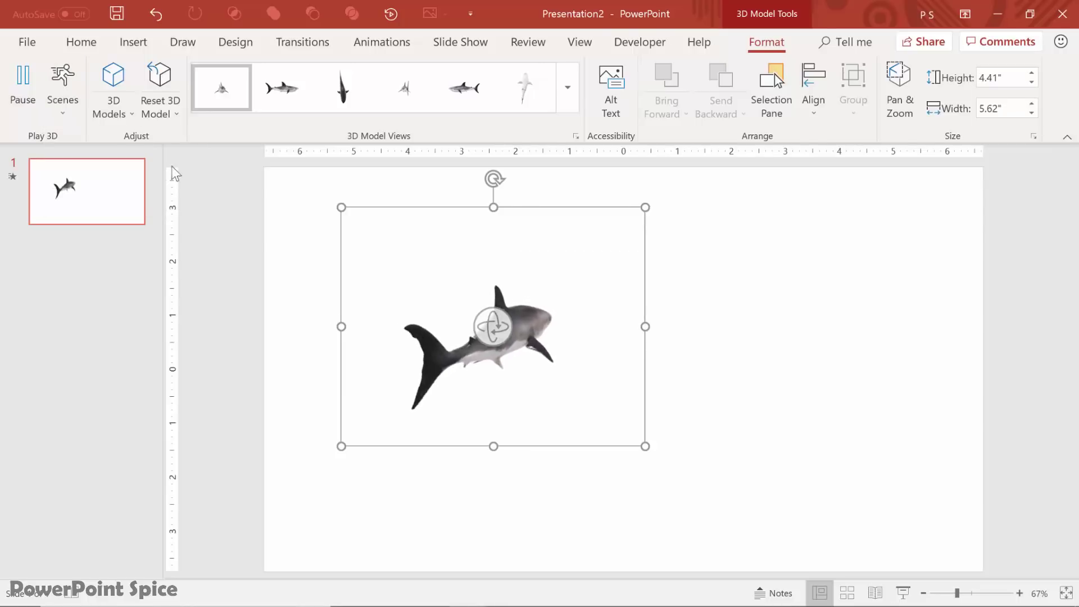
pyautogui.click(301, 315)
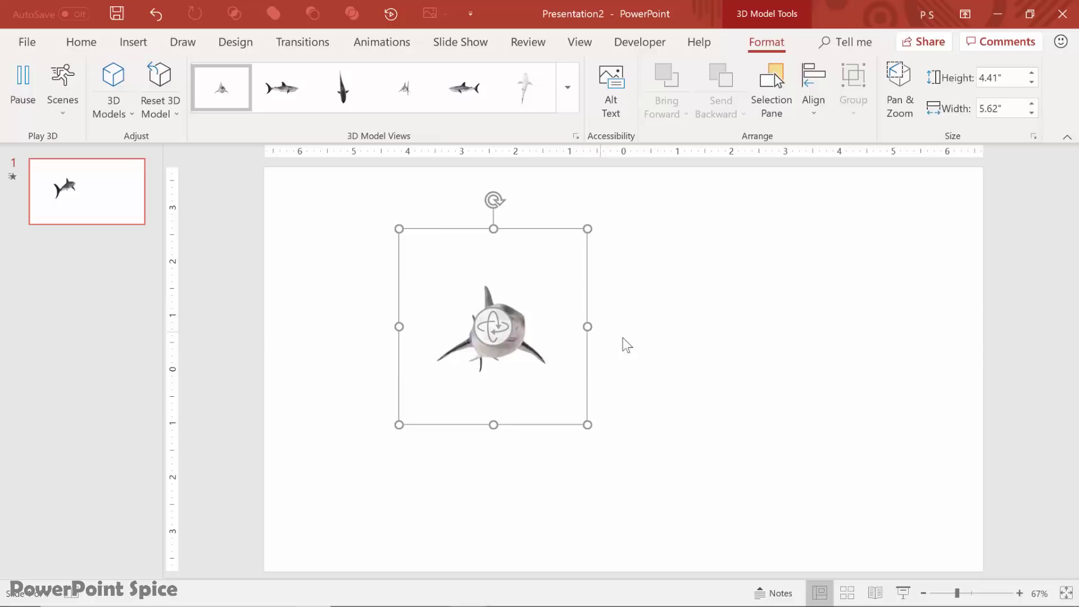
pyautogui.hotkey('ctrl', 'z')
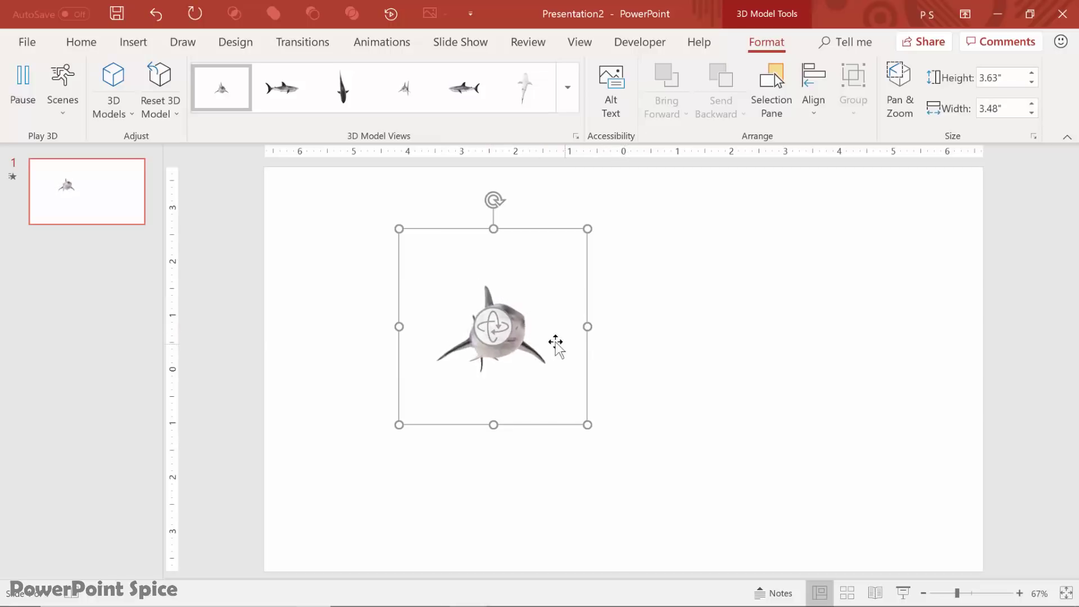
# Reapply Scene 1 and drag the shark just past the slide's left edge
pyautogui.scroll(5, 547, 341)
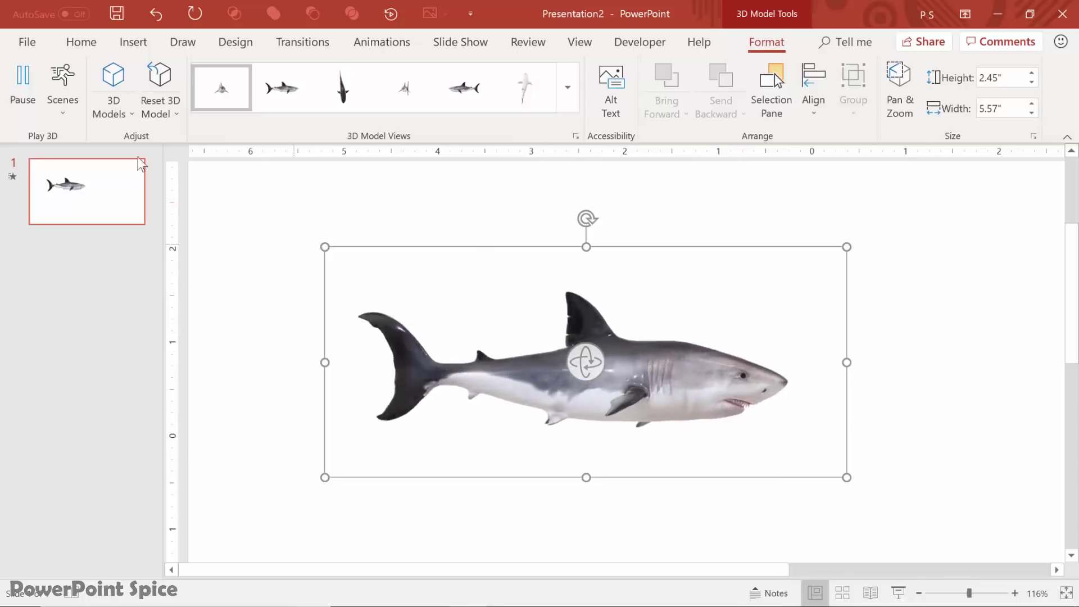
pyautogui.click(63, 108)
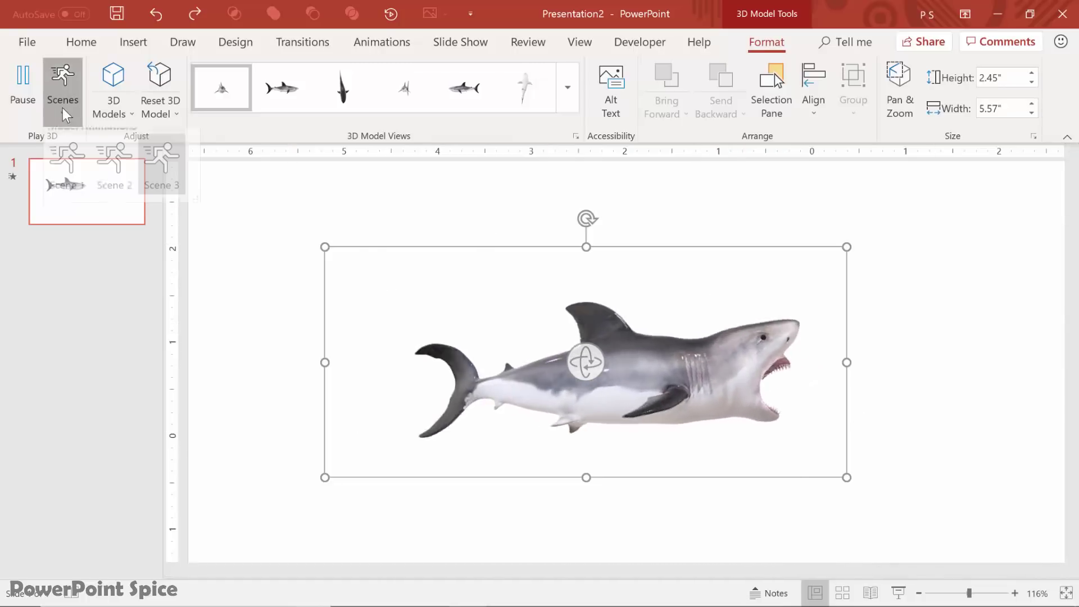
pyautogui.click(67, 169)
pyautogui.click(274, 303)
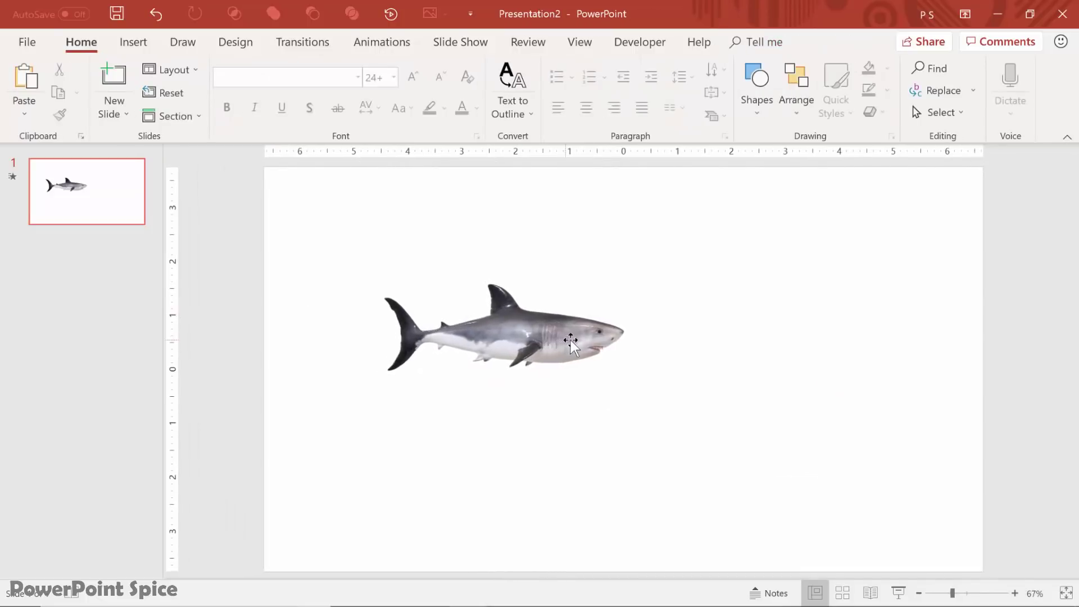
pyautogui.moveTo(573, 341); pyautogui.dragTo(246, 345)
pyautogui.moveTo(316, 341); pyautogui.dragTo(273, 339)
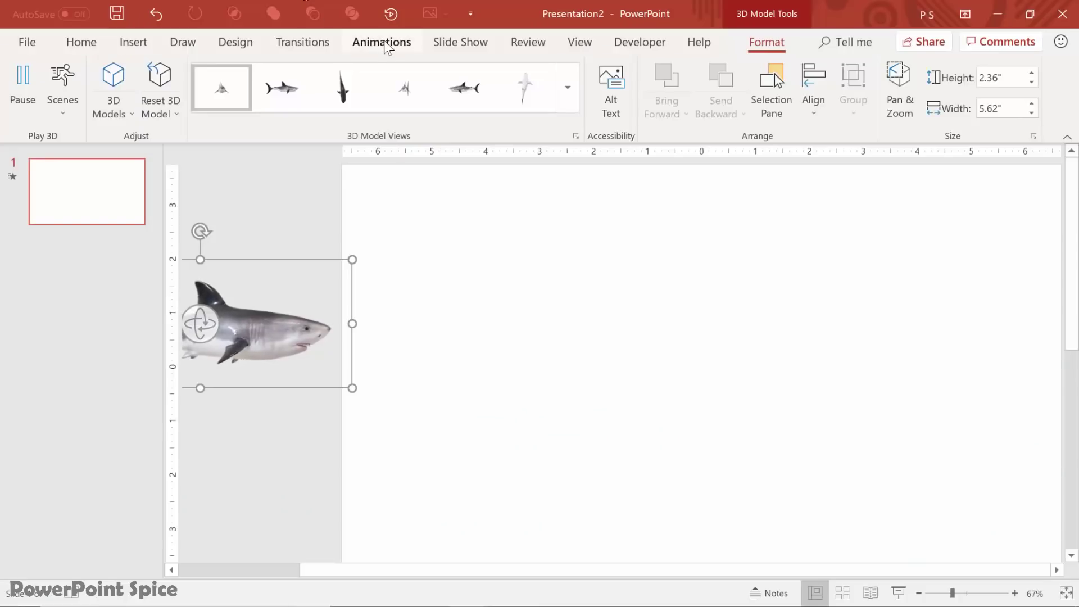
# Show the Animations tab with the shark's Scene 1 animation in the Animation Pane
pyautogui.click(382, 42)
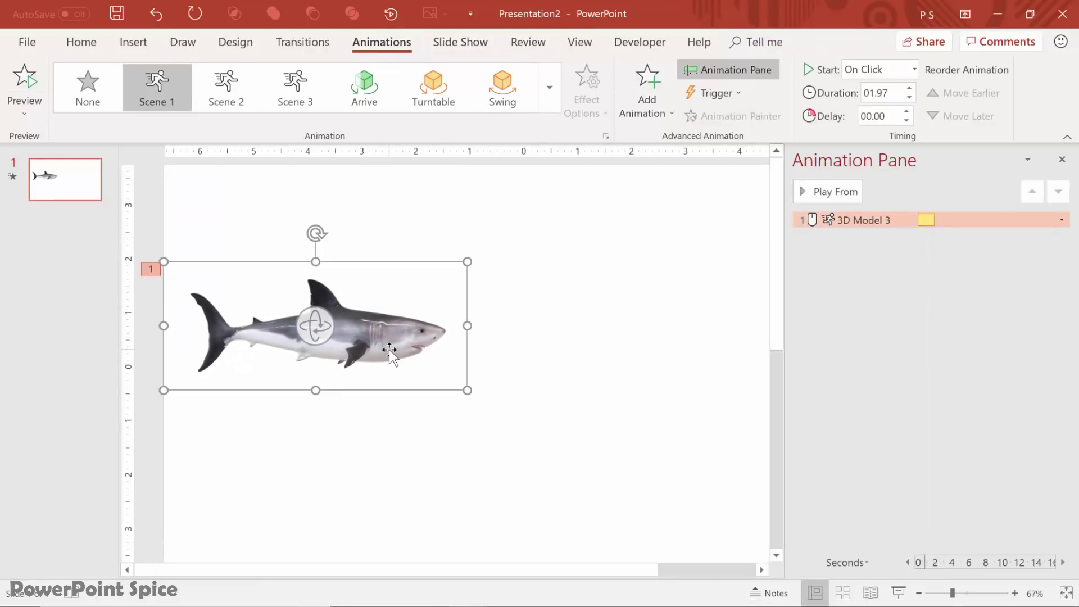
# Add a Lines motion path heading Right, stretching its end past the slide's right edge
pyautogui.click(641, 106)
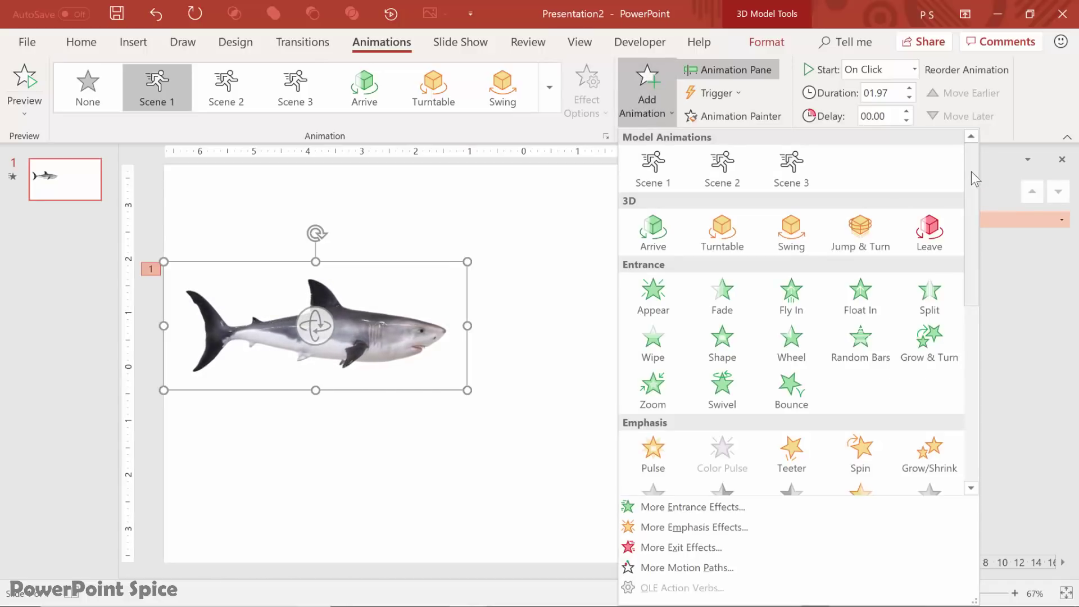
pyautogui.moveTo(971, 171); pyautogui.dragTo(958, 441)
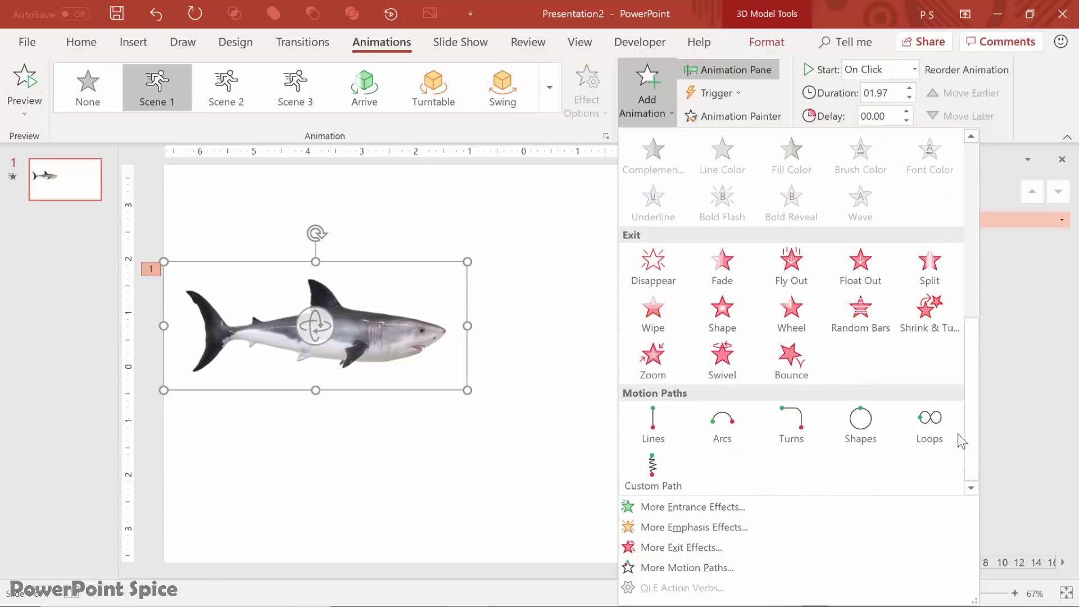
pyautogui.click(652, 422)
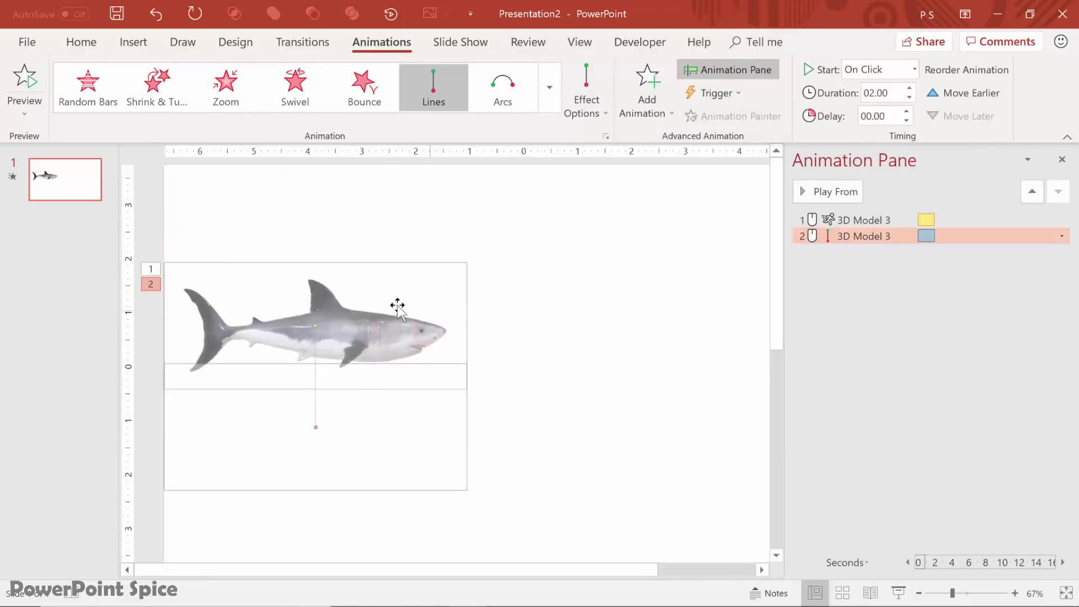
pyautogui.click(592, 115)
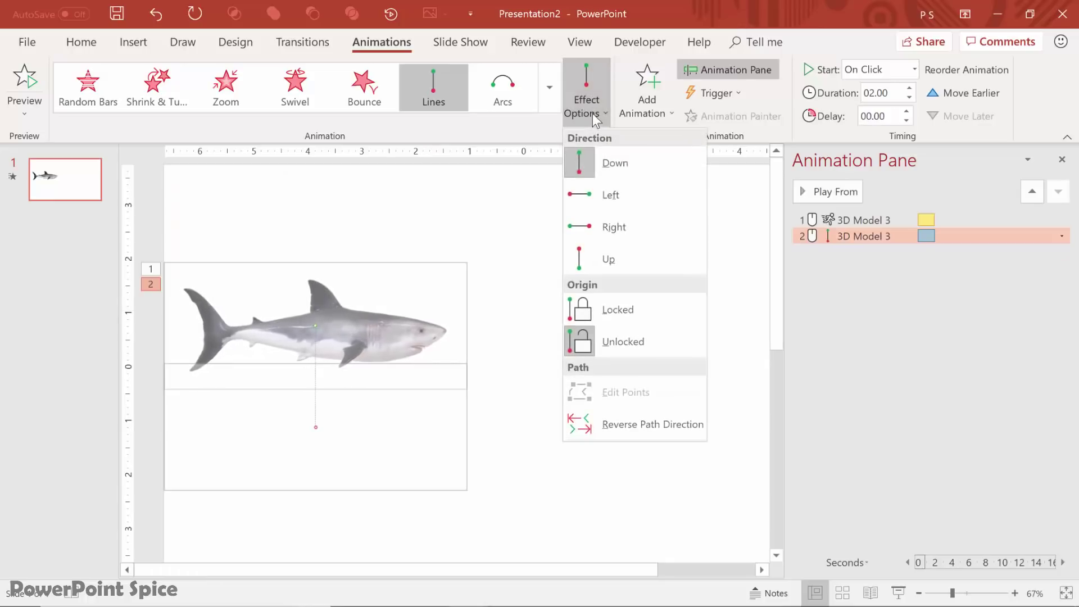
pyautogui.click(611, 225)
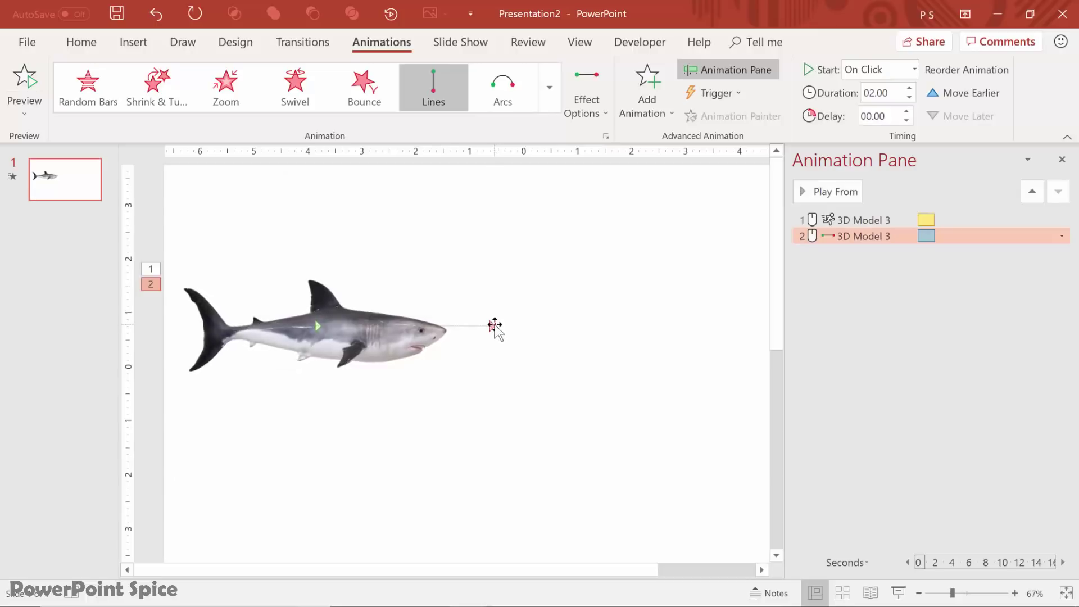
pyautogui.moveTo(495, 325); pyautogui.dragTo(947, 324)
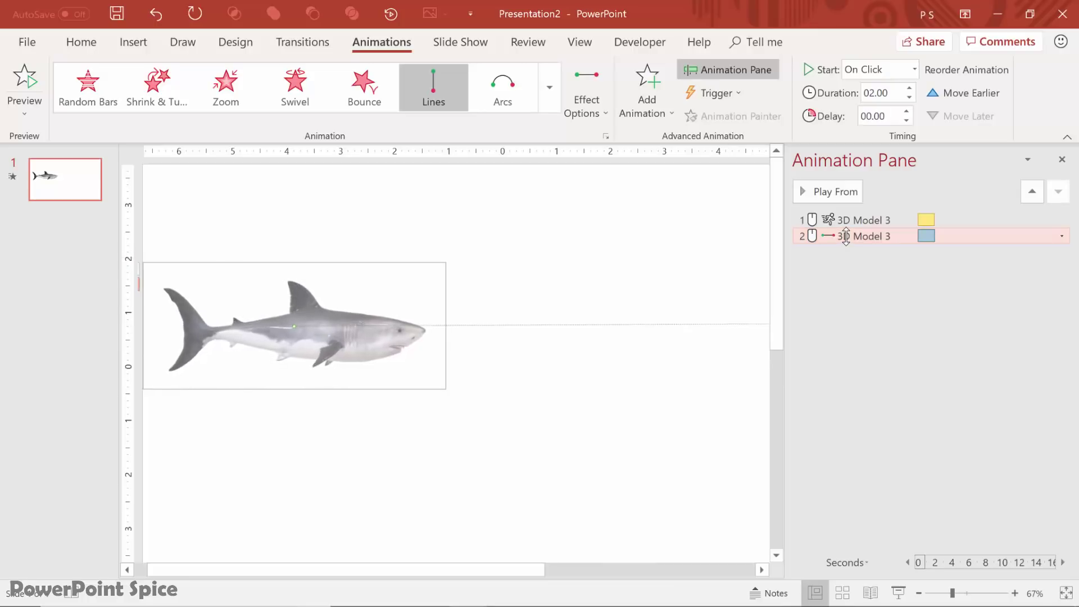
# Set the Lines motion path to start With Previous and last 10 seconds
pyautogui.click(914, 70)
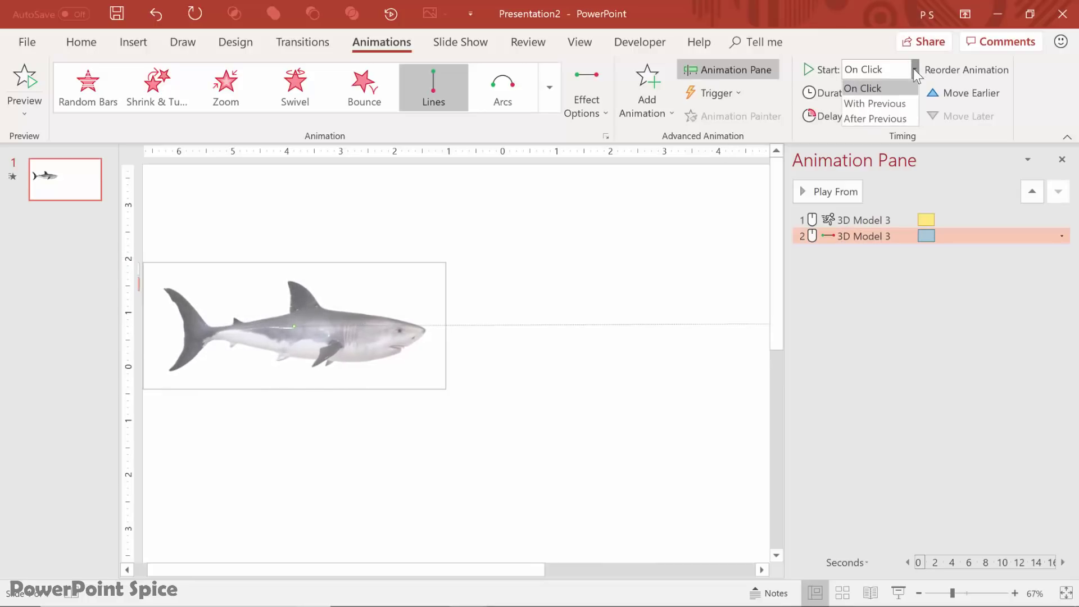
pyautogui.click(878, 103)
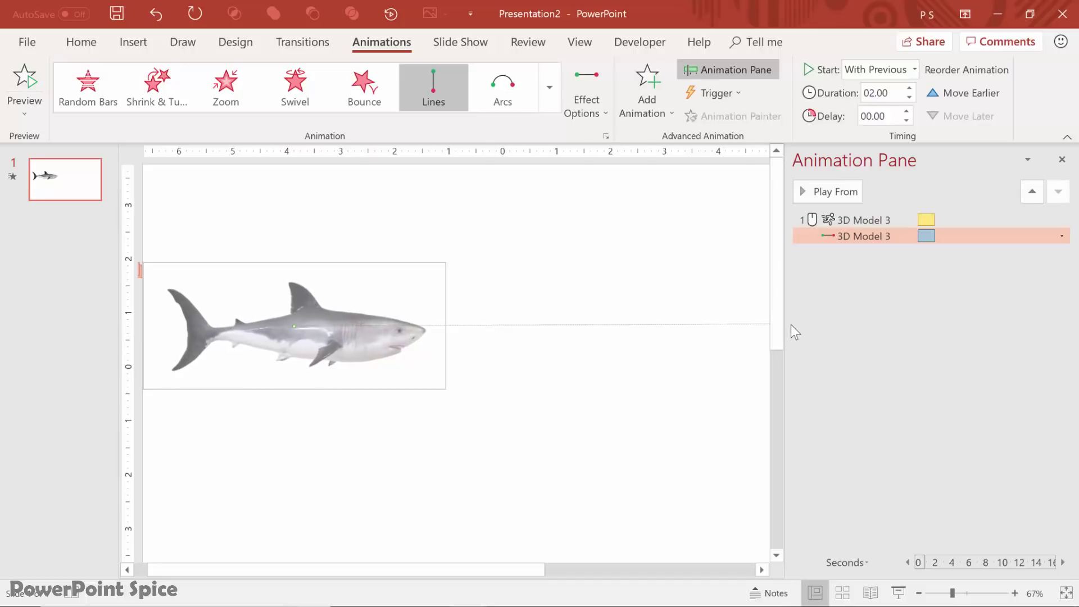
pyautogui.hotkey('ctrl', 'z')
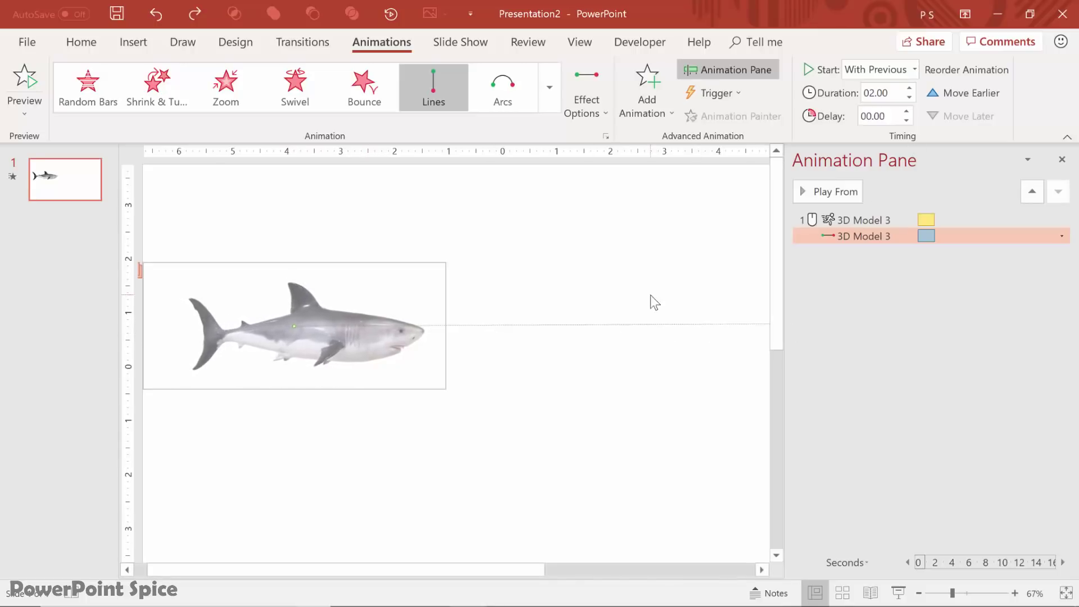
pyautogui.click(873, 235)
pyautogui.click(890, 91)
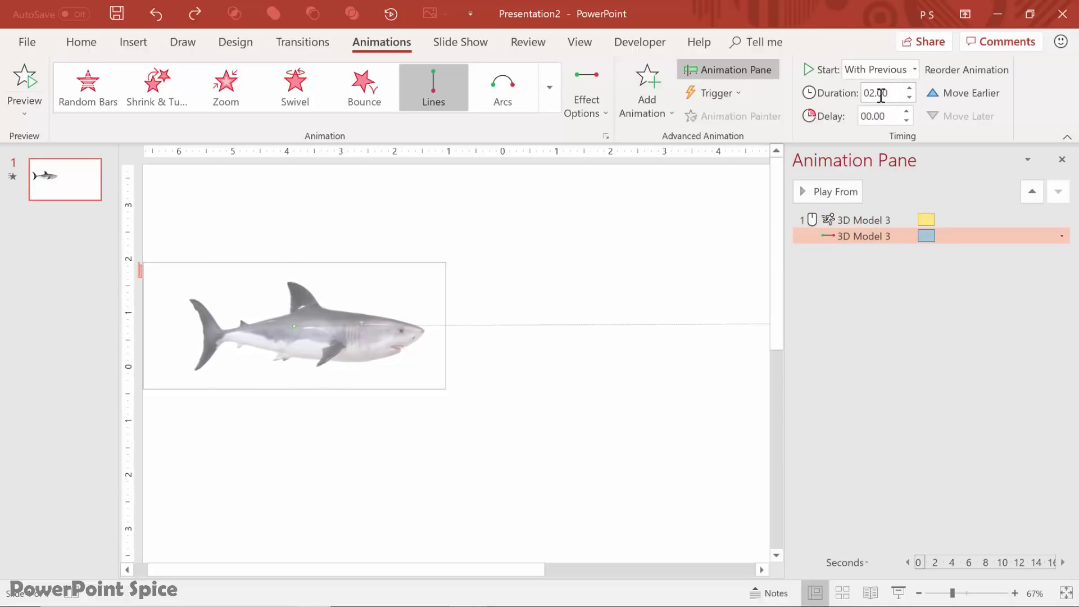
pyautogui.doubleClick(880, 94)
pyautogui.press('Return')
pyautogui.click(860, 219)
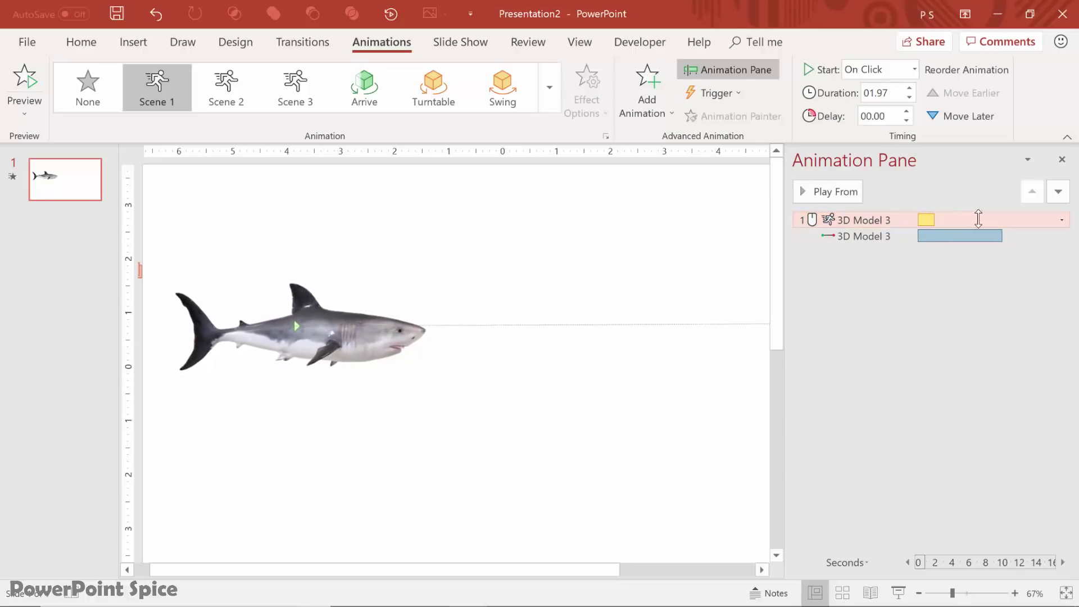
# Set Scene 1's Repeat to 5 in its Timing effect options
pyautogui.click(605, 136)
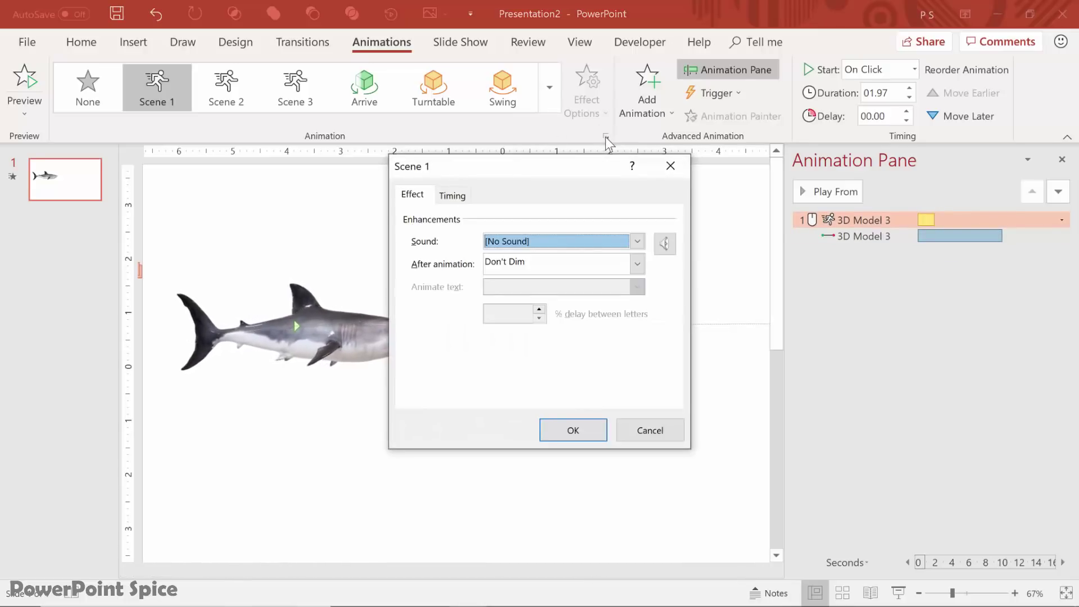
pyautogui.click(453, 195)
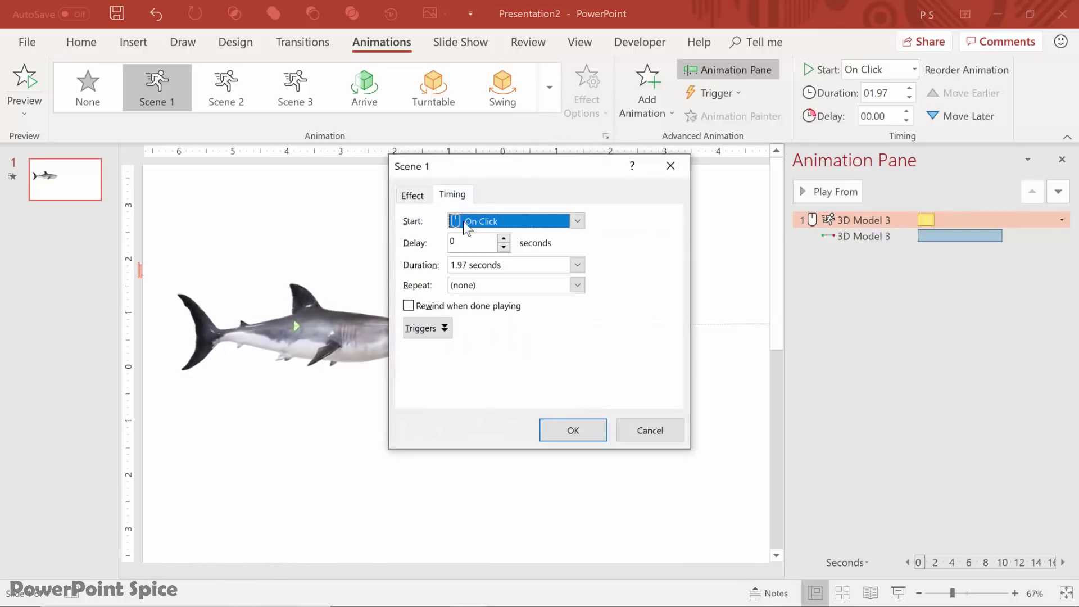
pyautogui.click(577, 285)
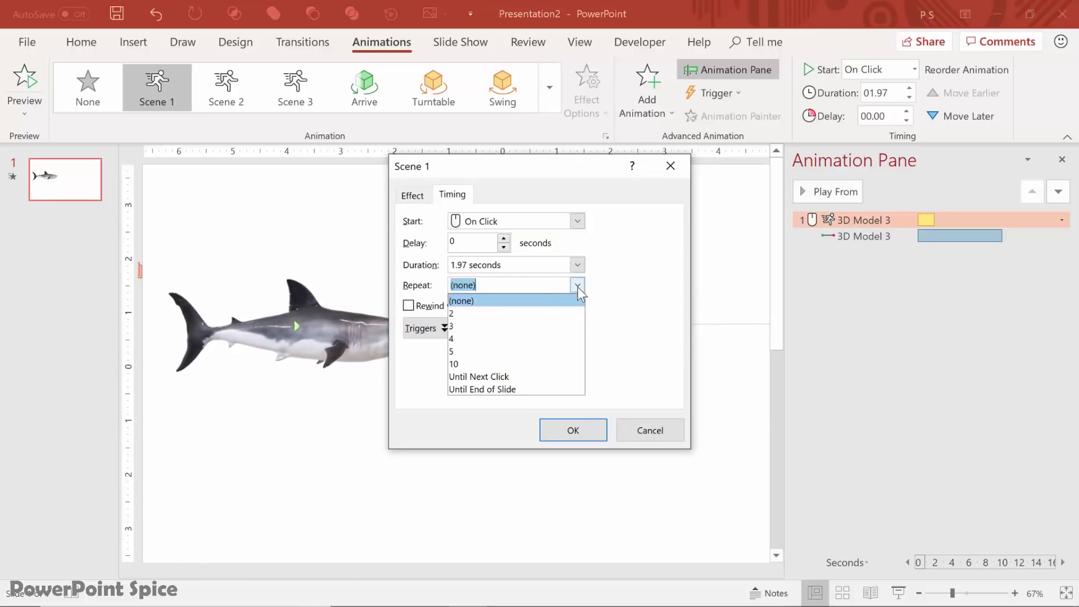
pyautogui.click(464, 353)
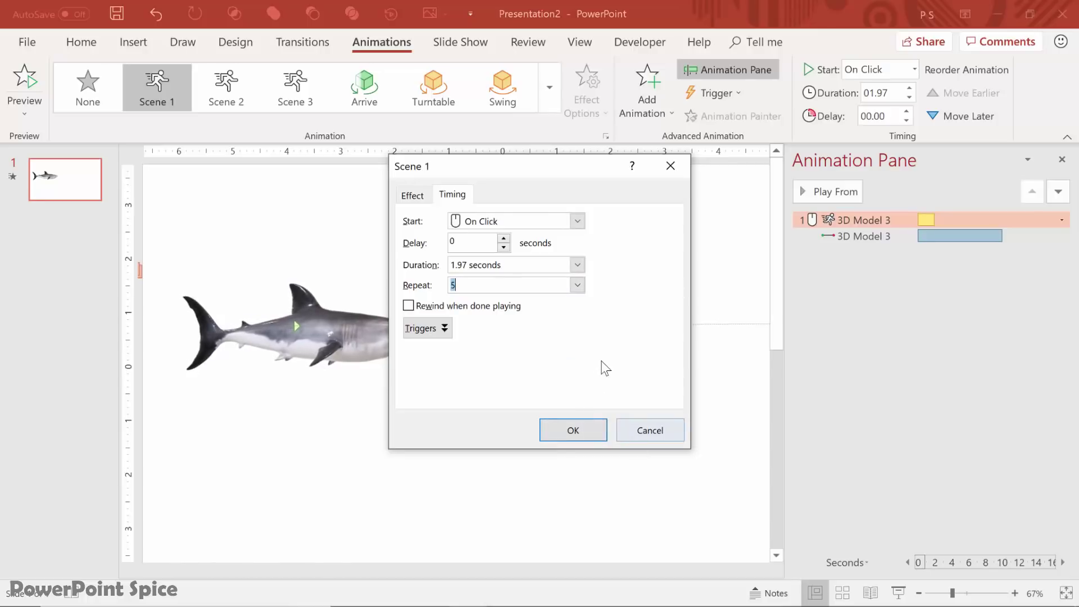
pyautogui.click(574, 431)
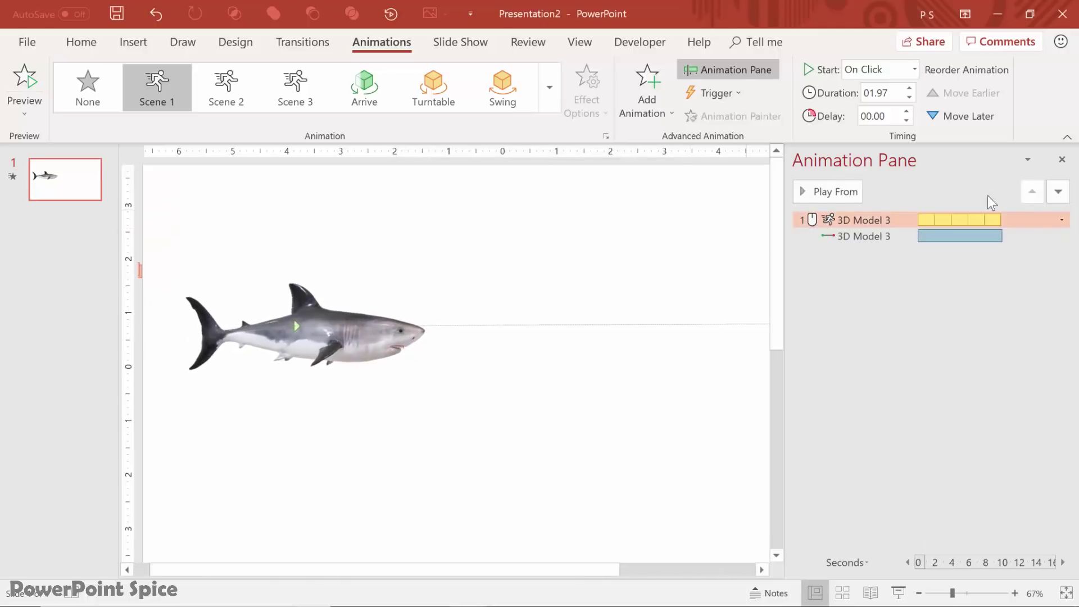
# Select the repeating Scene 1 animation and start the slide show preview
pyautogui.click(996, 238)
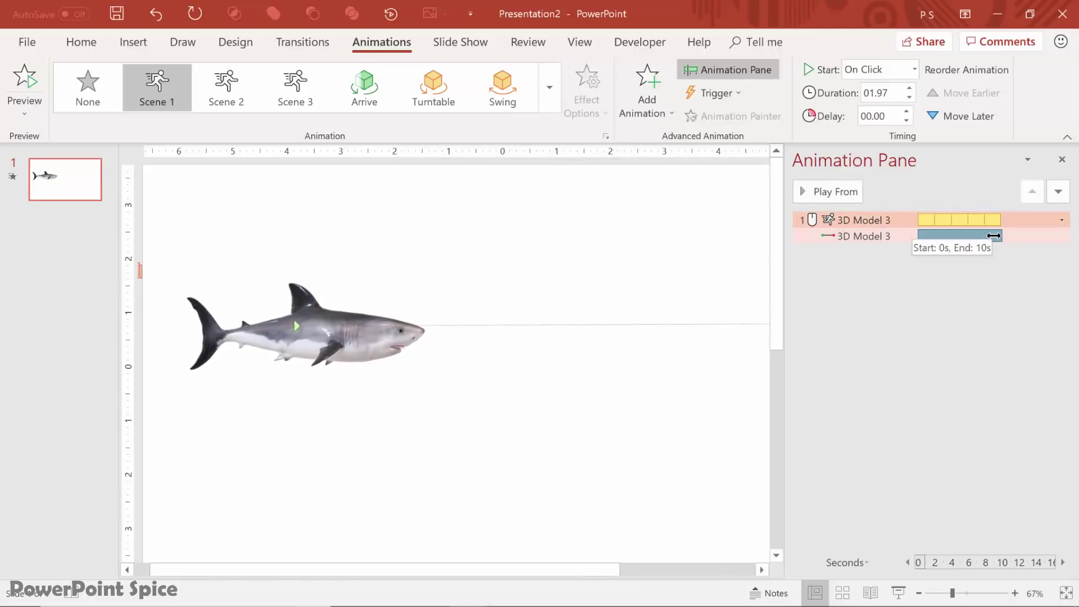
pyautogui.click(900, 592)
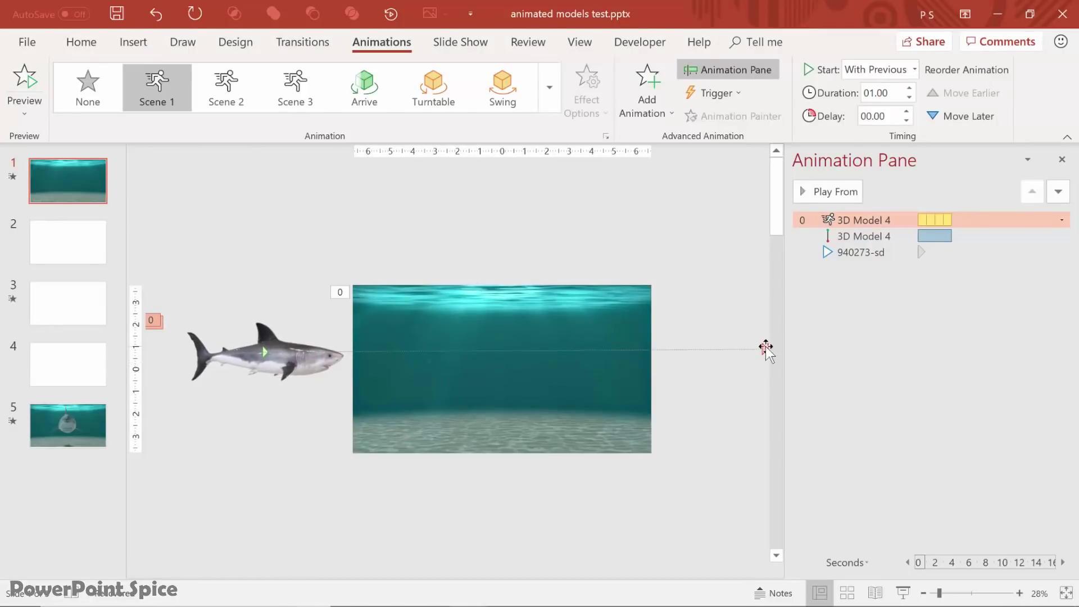
# Play the '940273-sd' underwater video and pause it at 00:03.43
pyautogui.moveTo(629, 286)
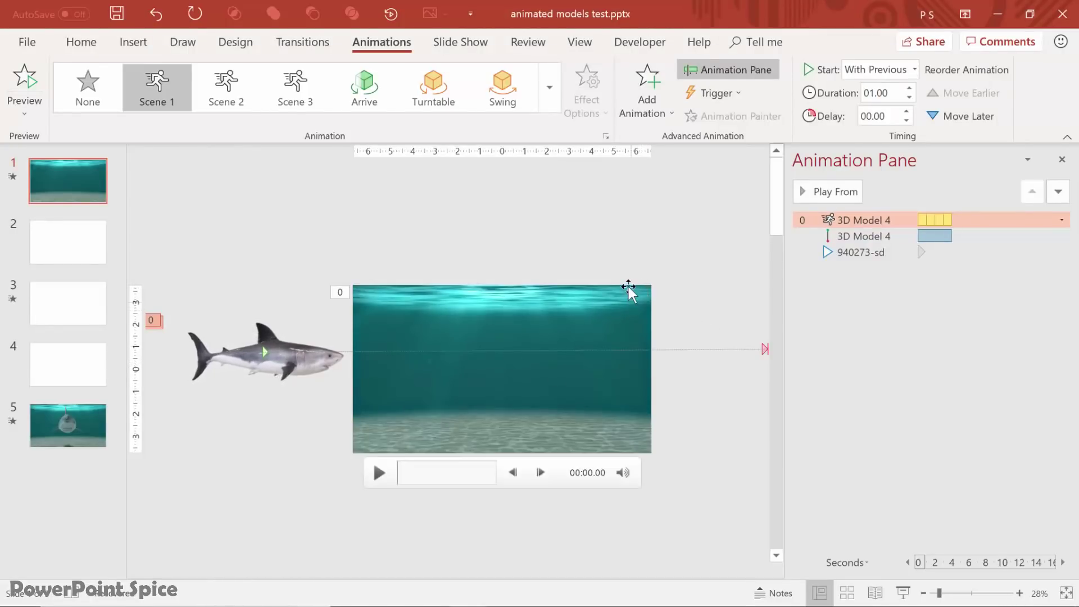
pyautogui.click(625, 286)
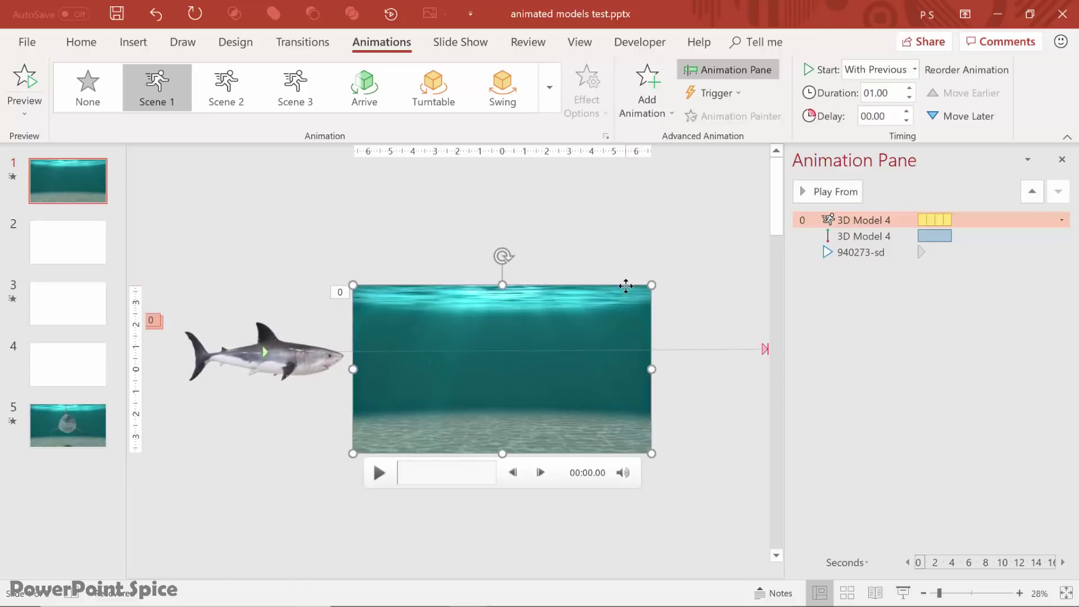
pyautogui.click(379, 473)
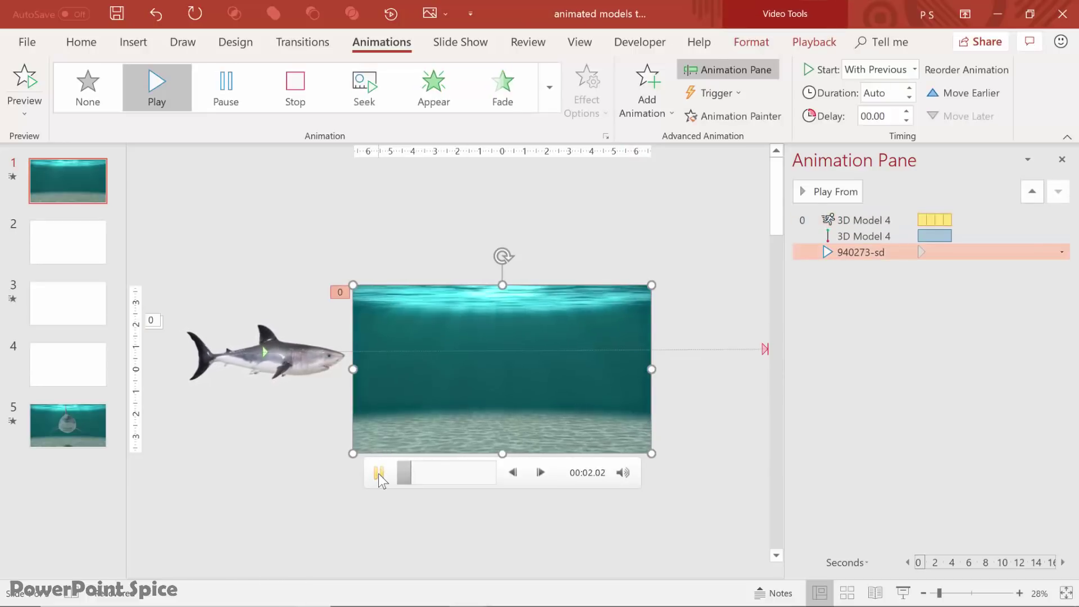
pyautogui.click(379, 473)
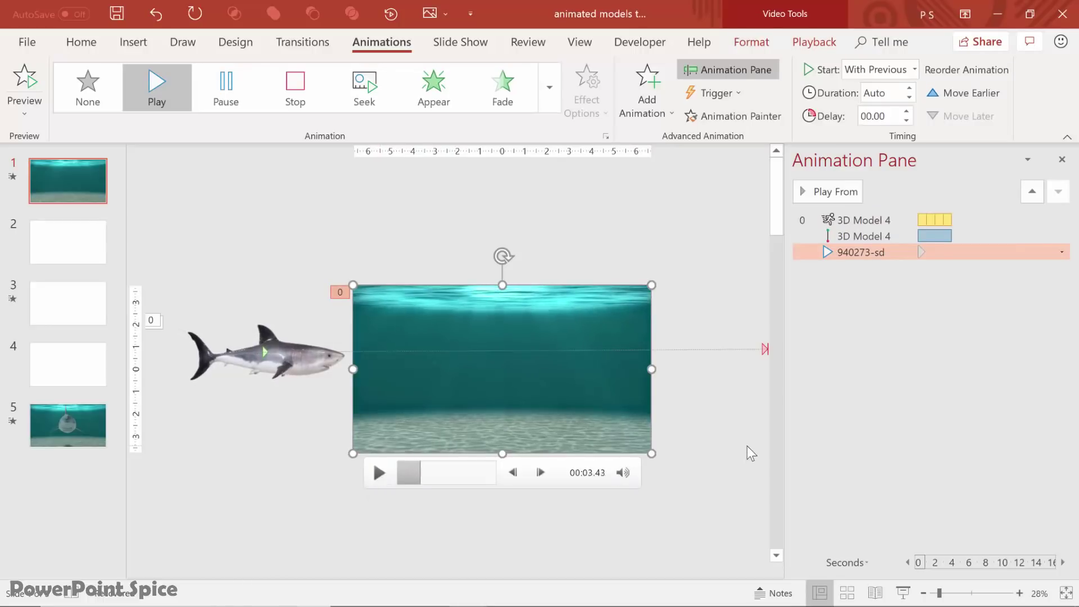